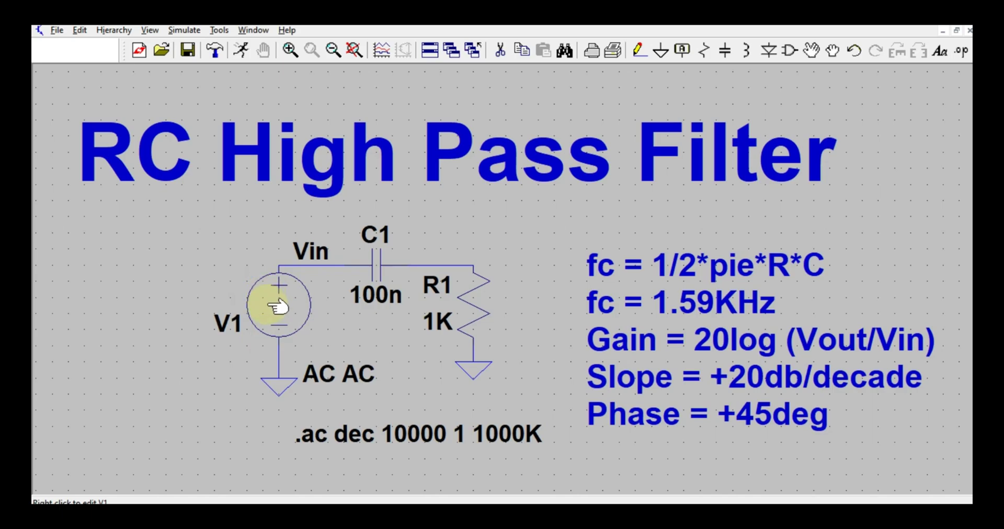
Check the small-signal AC amplitude setting of voltage source V1.
right_click(269, 307)
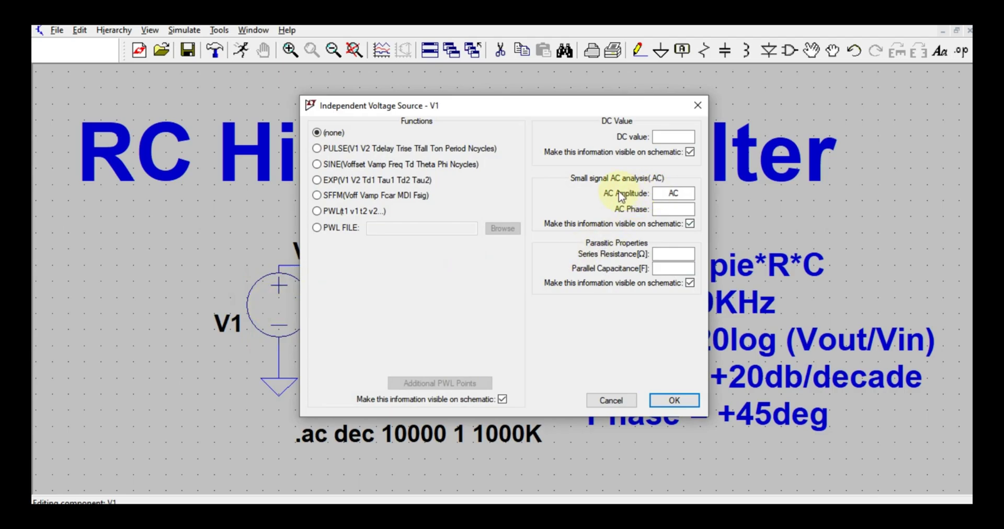
left_click(660, 194)
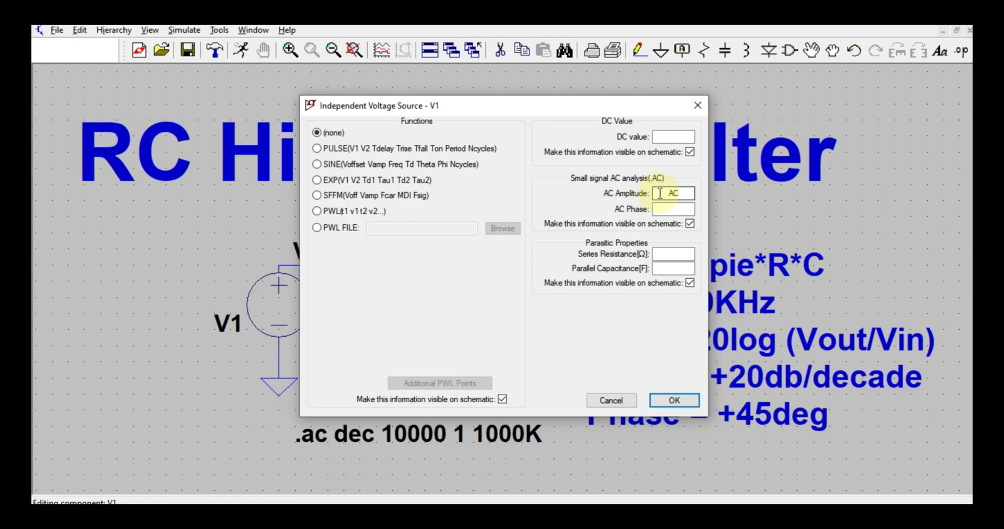
left_click_drag(665, 193, 681, 193)
right_click(682, 194)
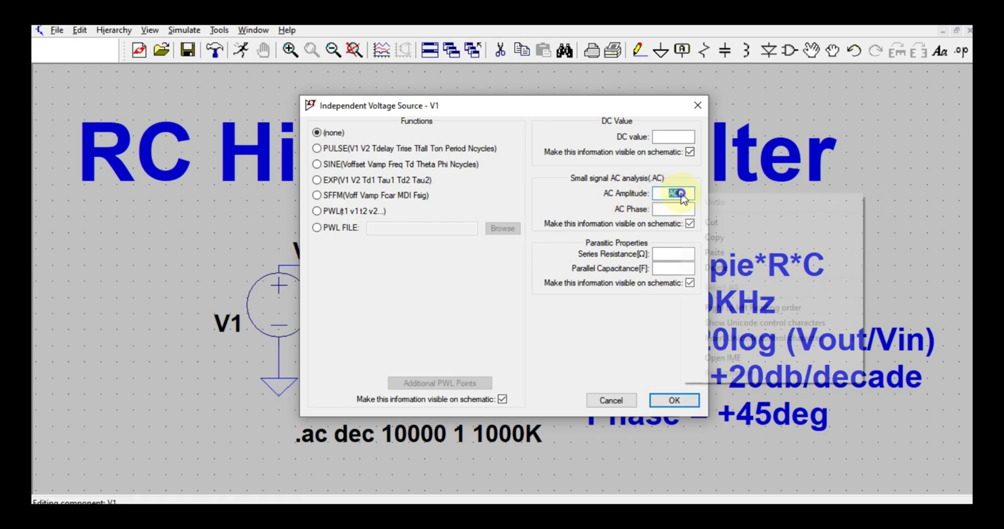
left_click(575, 203)
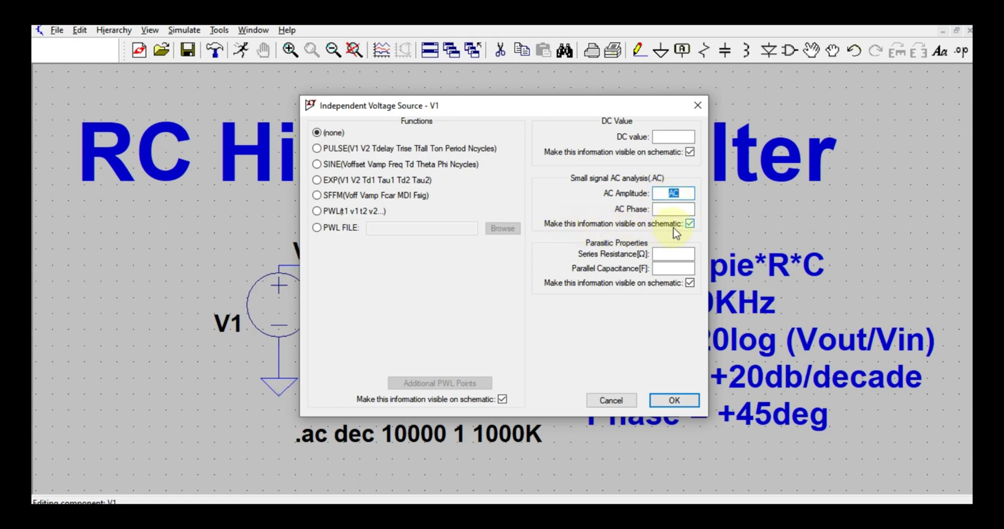
left_click(673, 400)
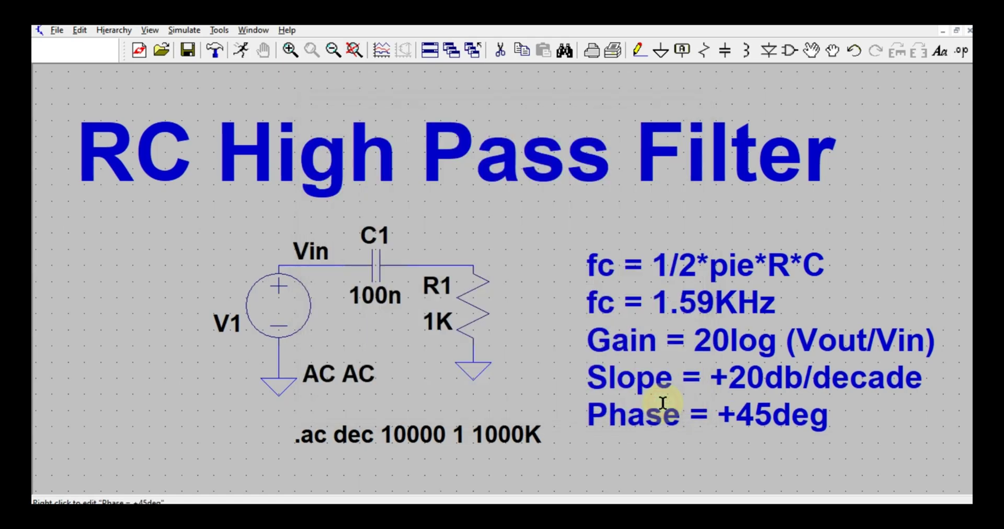
Run the AC simulation and tile the plot and schematic windows vertically.
left_click(243, 58)
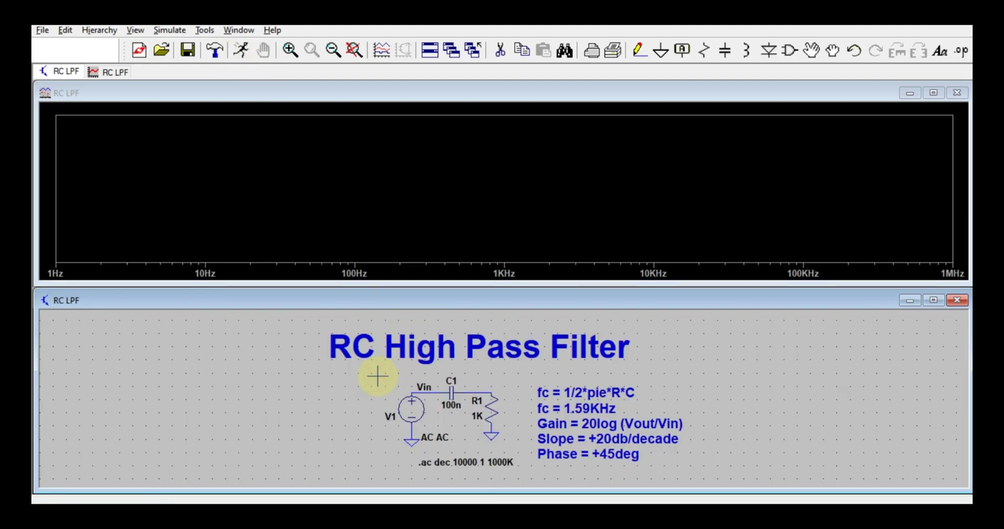
left_click(333, 176)
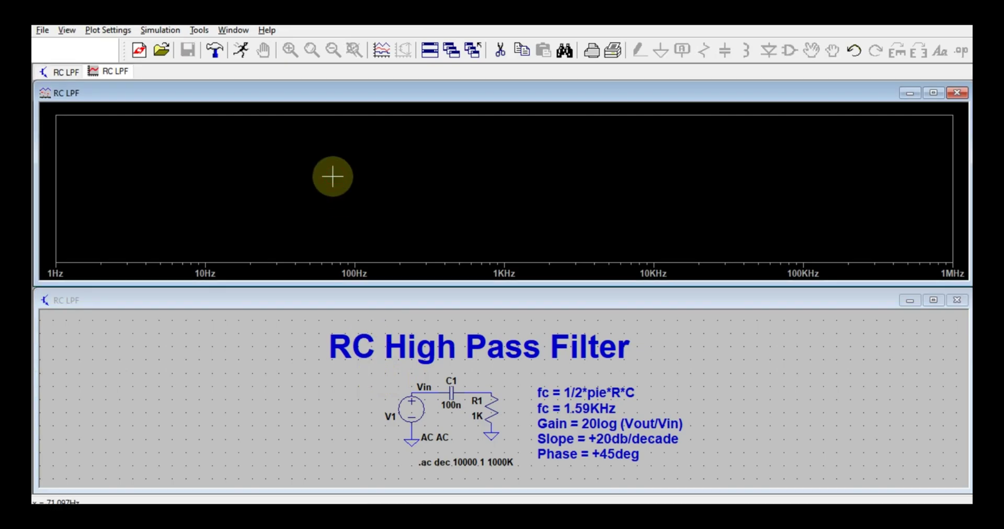
left_click(225, 33)
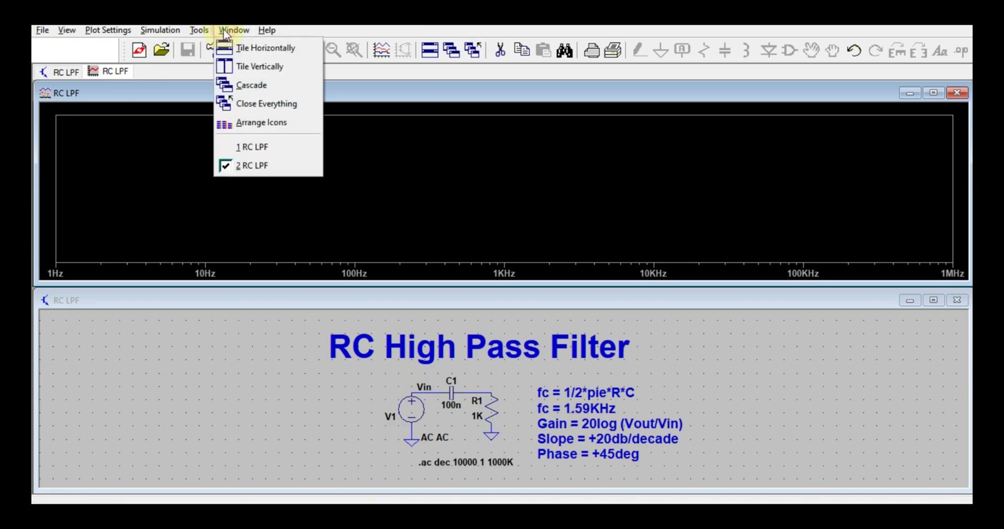
left_click(244, 69)
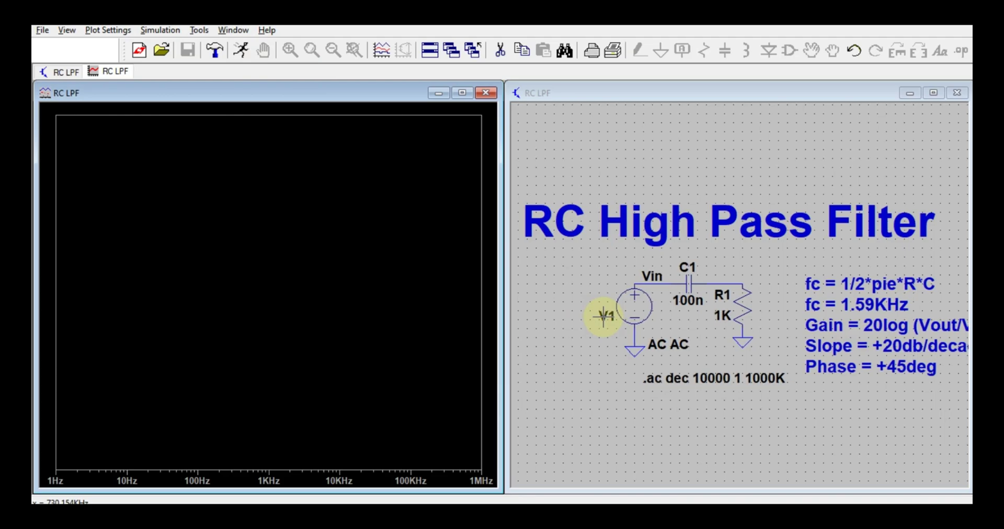
scroll(602, 317, "down", 3)
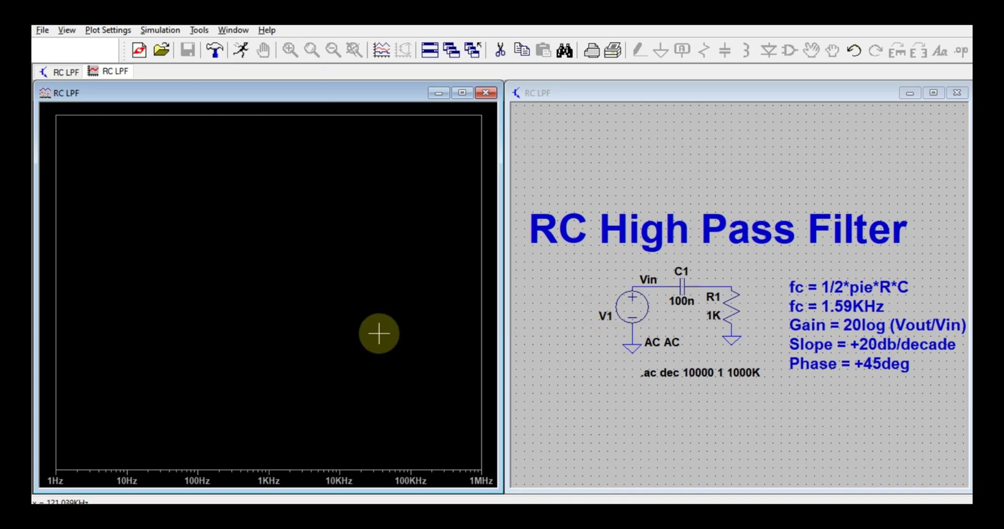
Plot the voltage at the Vin node and at the junction of C1 and R1.
left_click(273, 343)
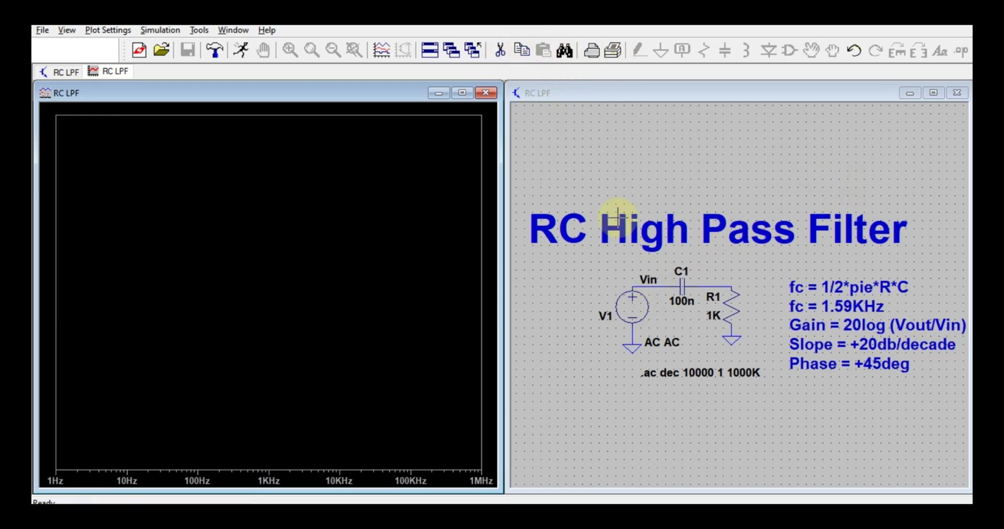
left_click(644, 277)
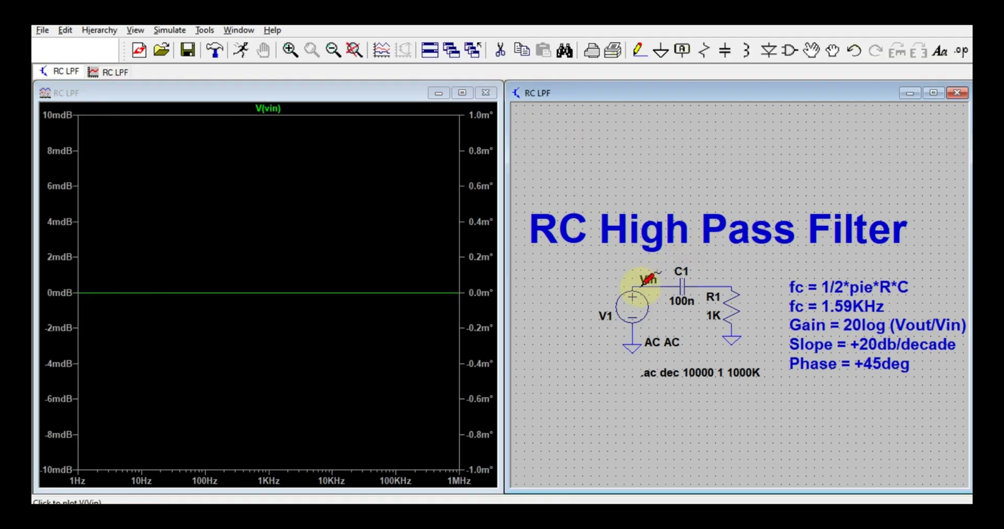
left_click(728, 287)
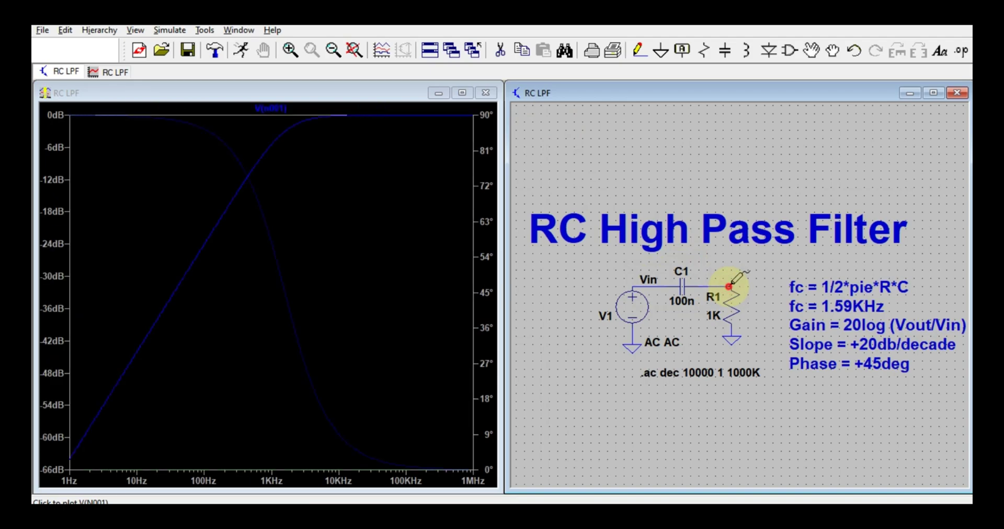
Label the net between C1 and R1 as Vout.
left_click(682, 50)
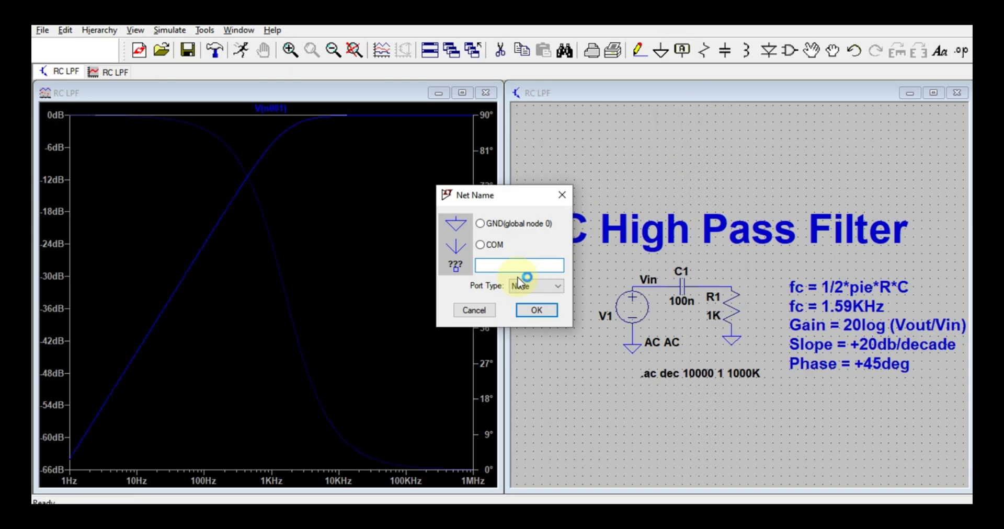
type("Vout")
left_click(528, 310)
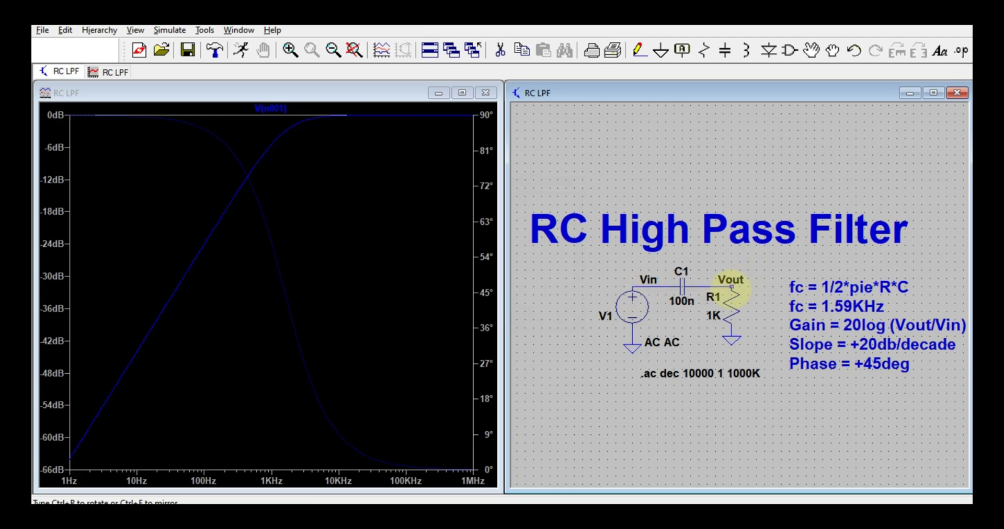
left_click(714, 287)
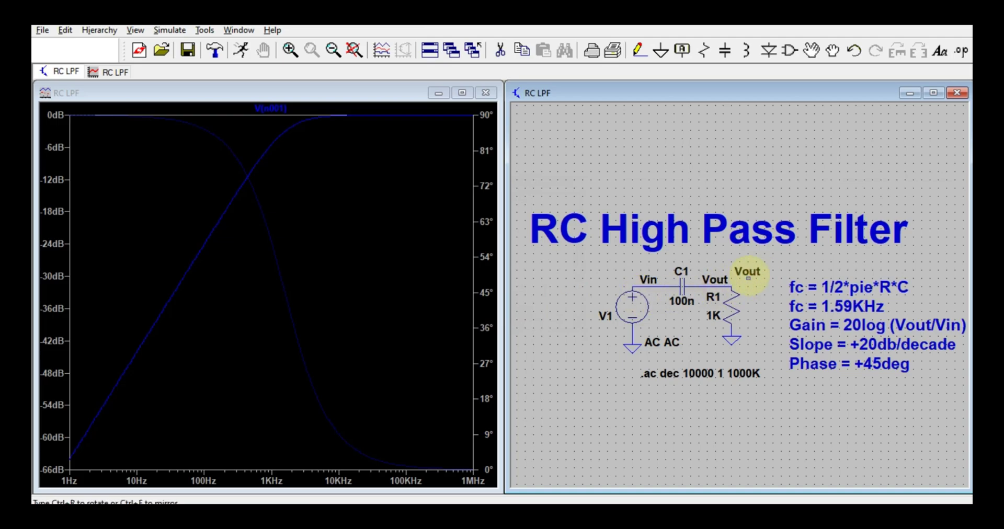
key("Escape")
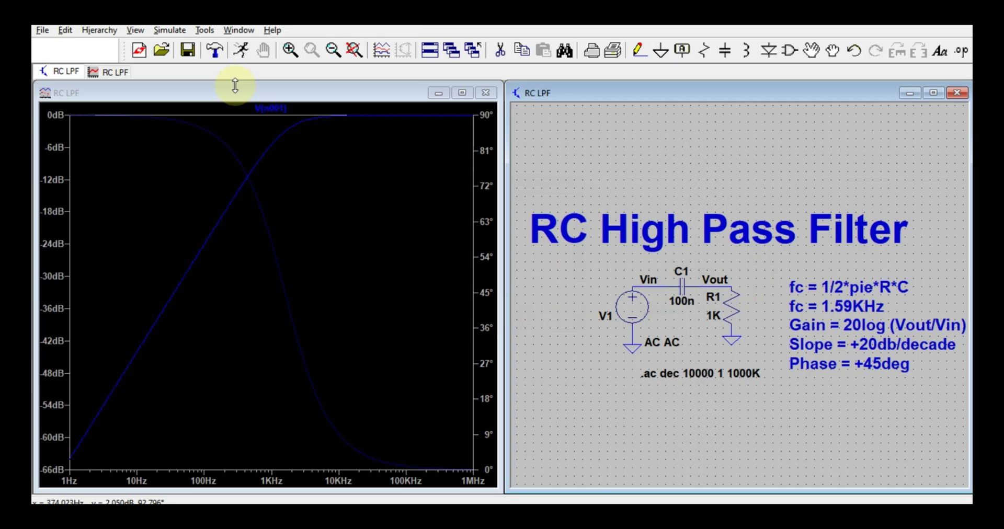
Rerun the simulation and plot the voltage at the Vout node.
left_click(241, 51)
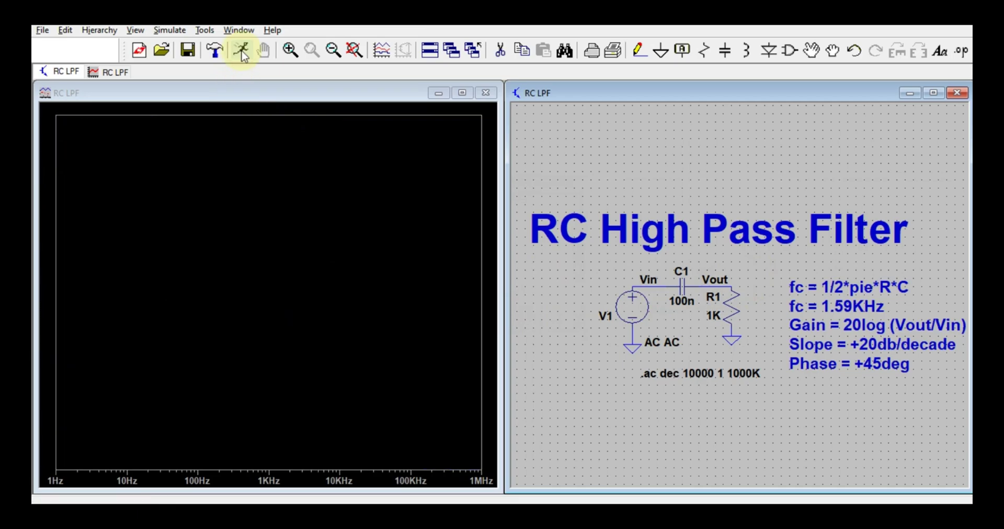
left_click(717, 287)
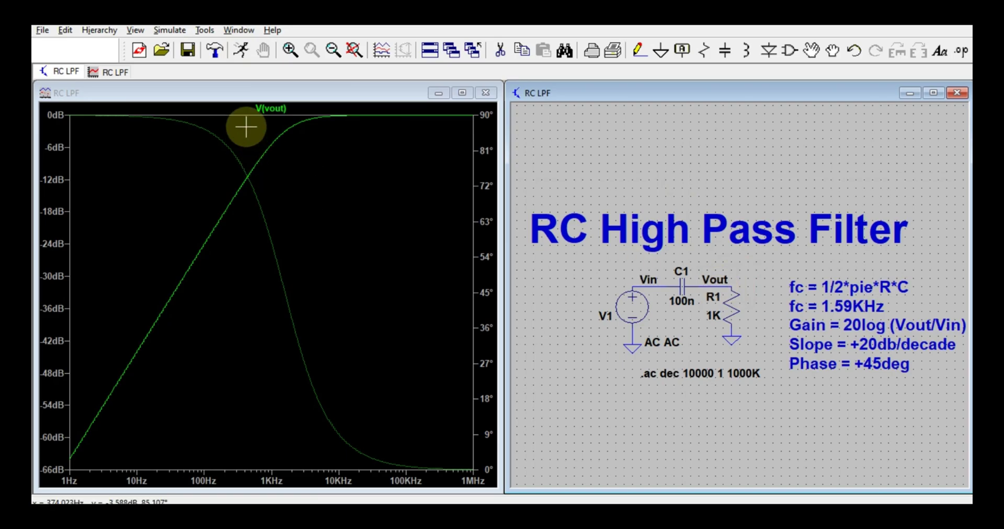
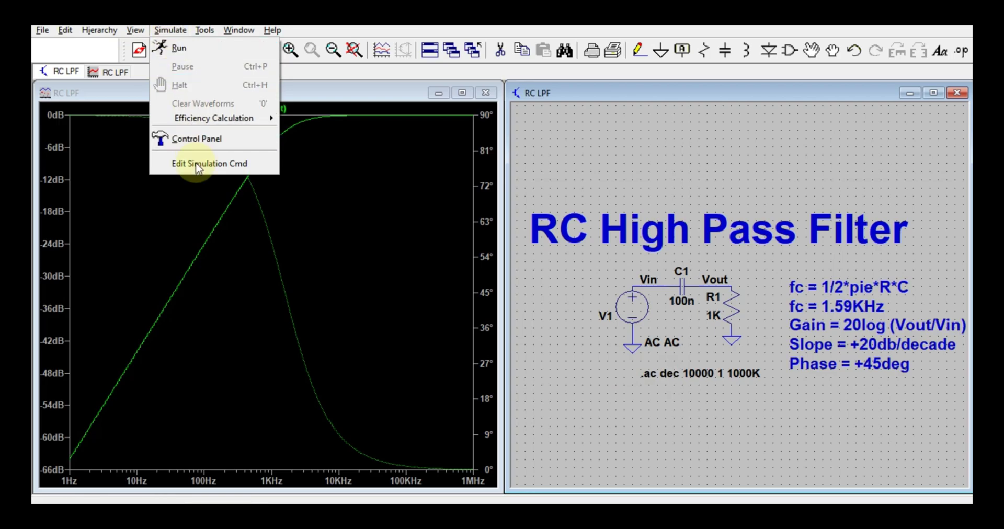
Open the simulation command for editing and choose AC Analysis with the Decade sweep type.
left_click(195, 164)
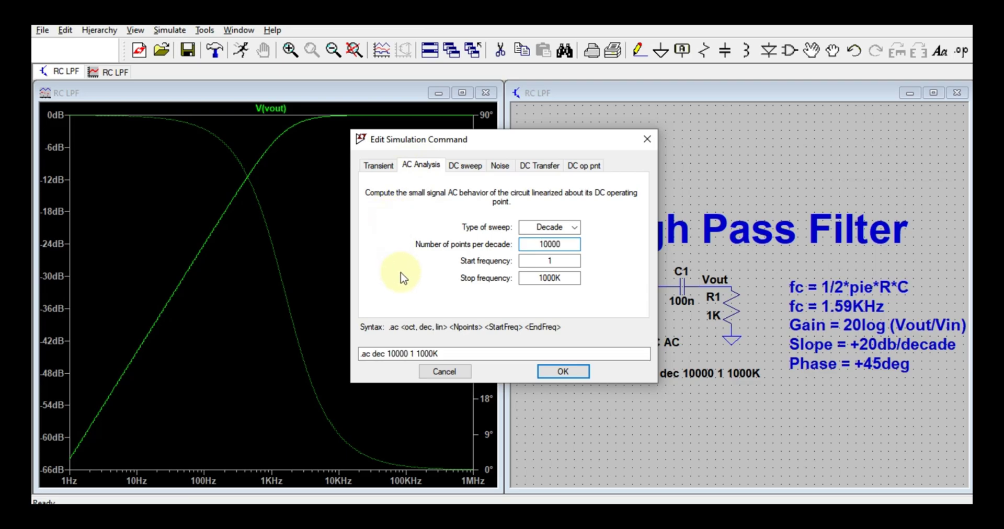
left_click(414, 172)
left_click(415, 170)
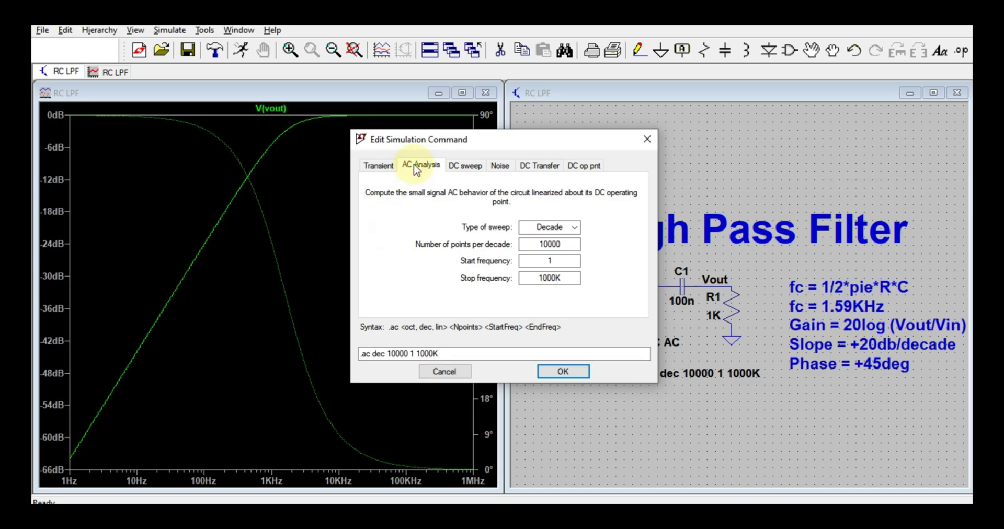
left_click(575, 228)
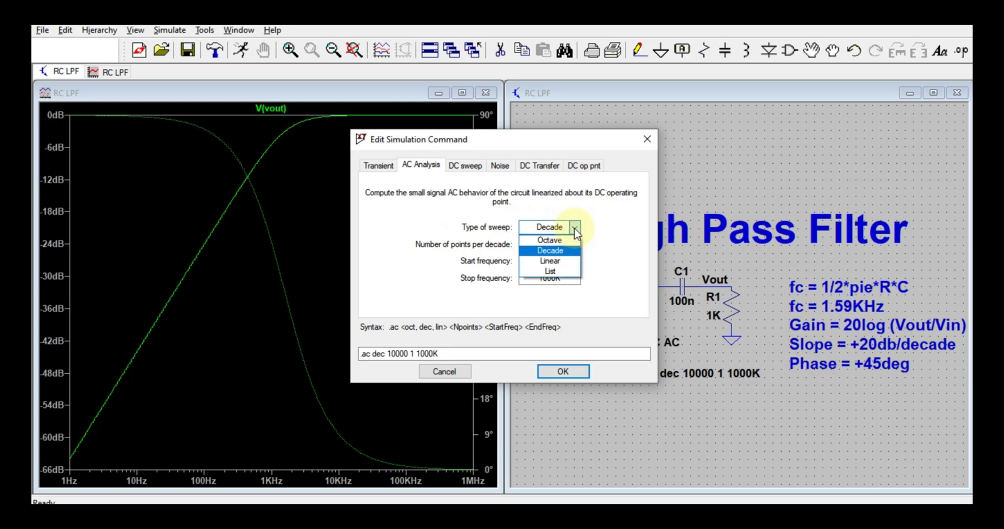
left_click(560, 250)
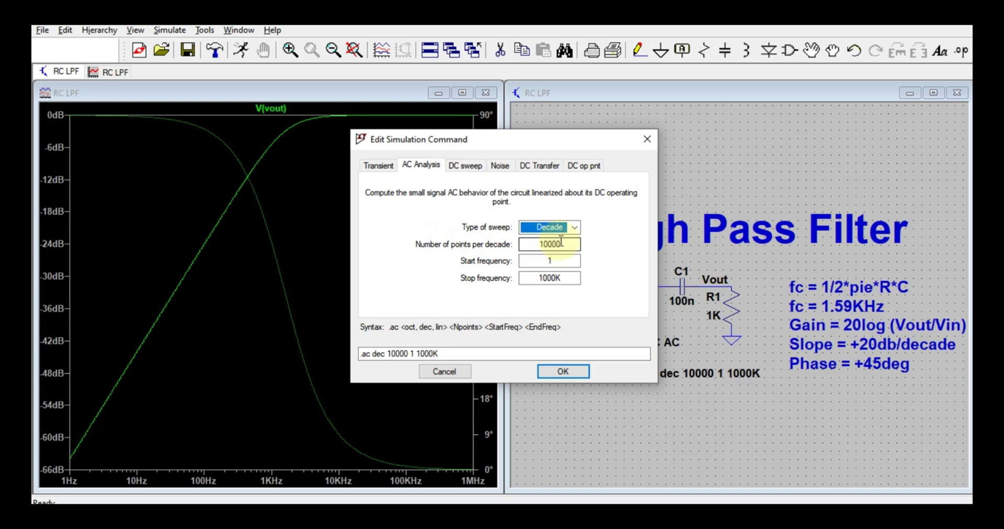
Try to set the AC sweep's start frequency to 0.
left_click_drag(560, 242, 536, 261)
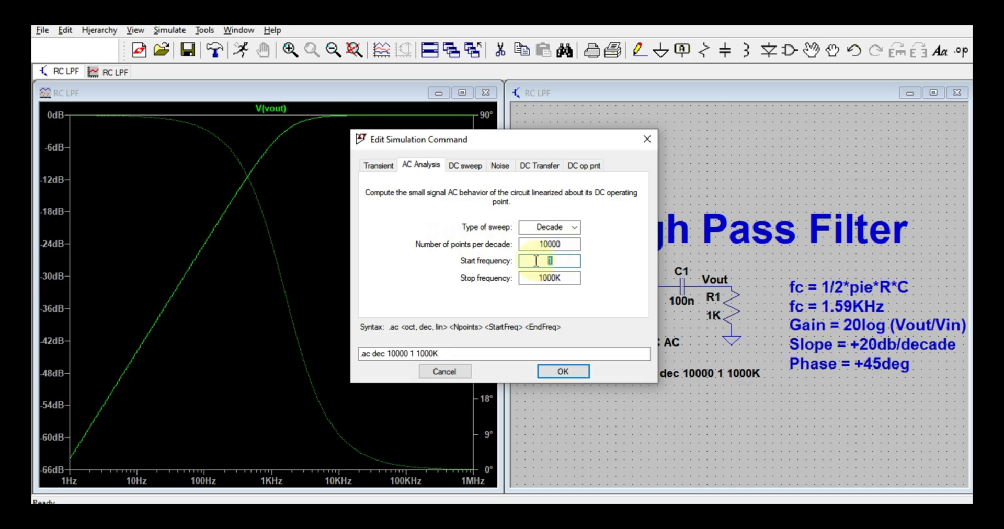
type("0")
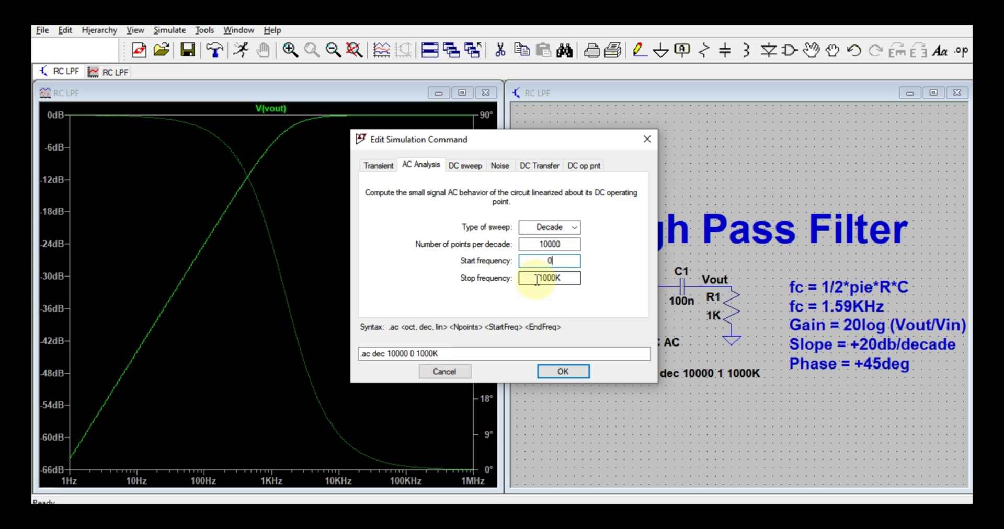
left_click(567, 370)
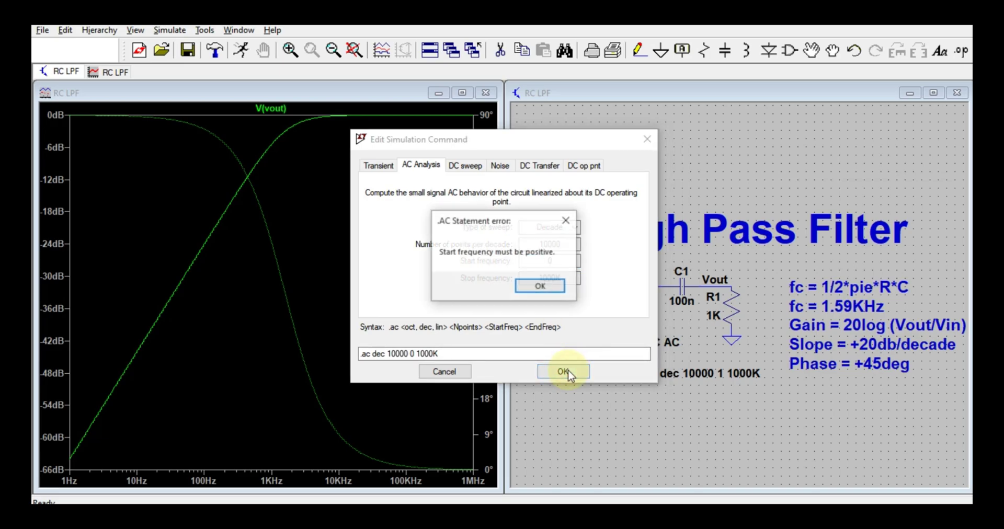
left_click(566, 220)
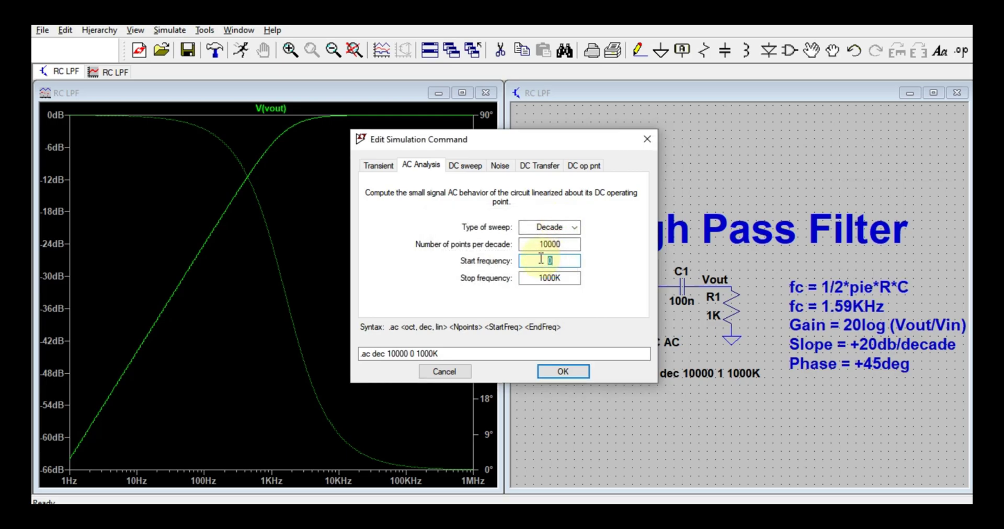
Set the AC sweep's start frequency to 1 and rerun the simulation.
type("1")
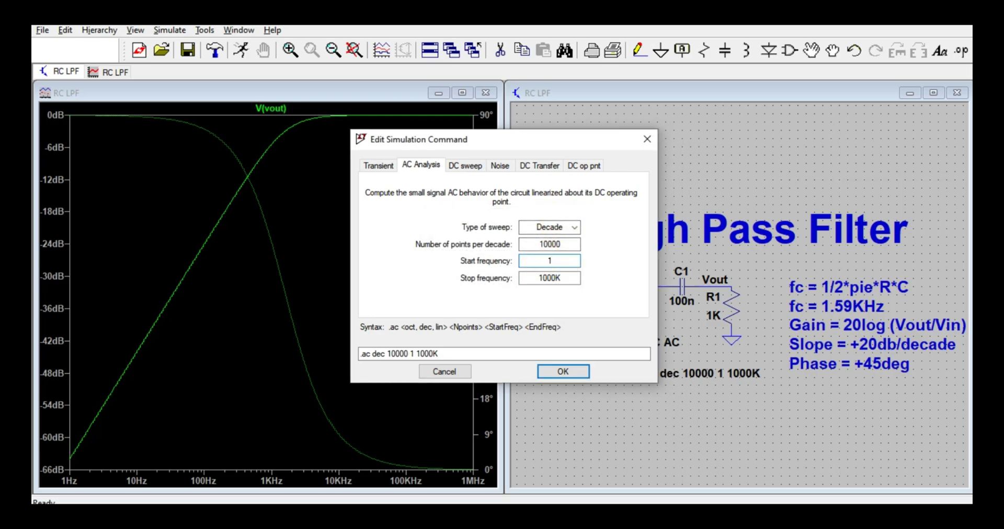
left_click(548, 371)
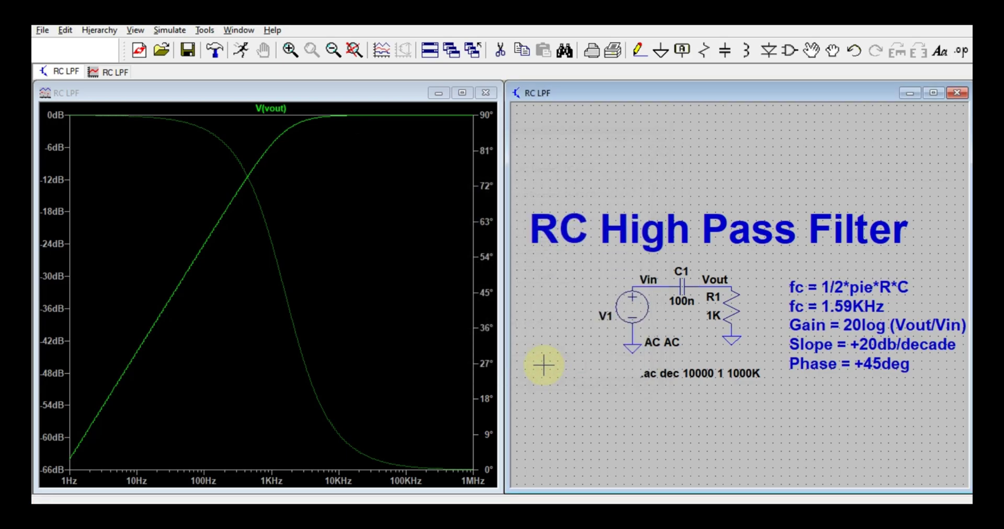
left_click(241, 51)
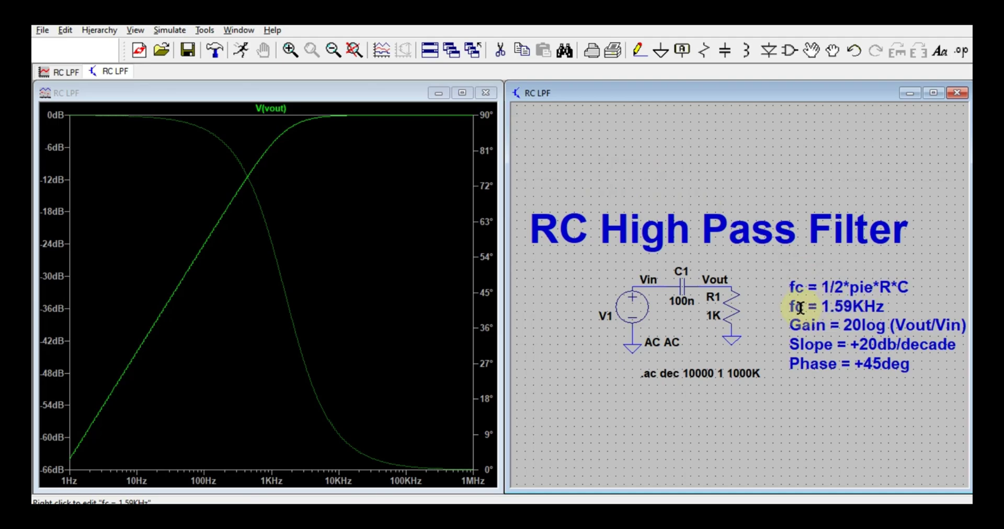
Attach the 1st cursor to the V(vout) trace and move it to about 1.75 kHz.
right_click(274, 109)
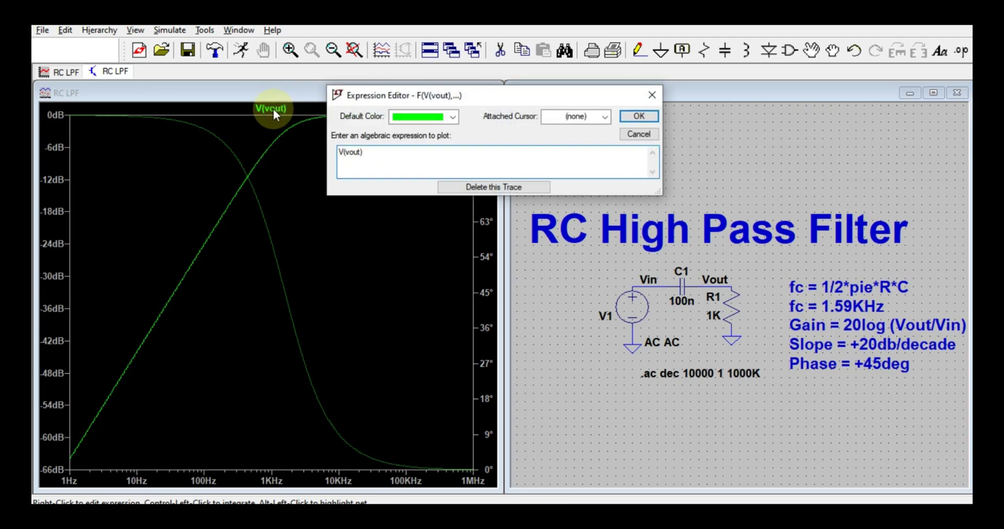
left_click(605, 117)
left_click(580, 141)
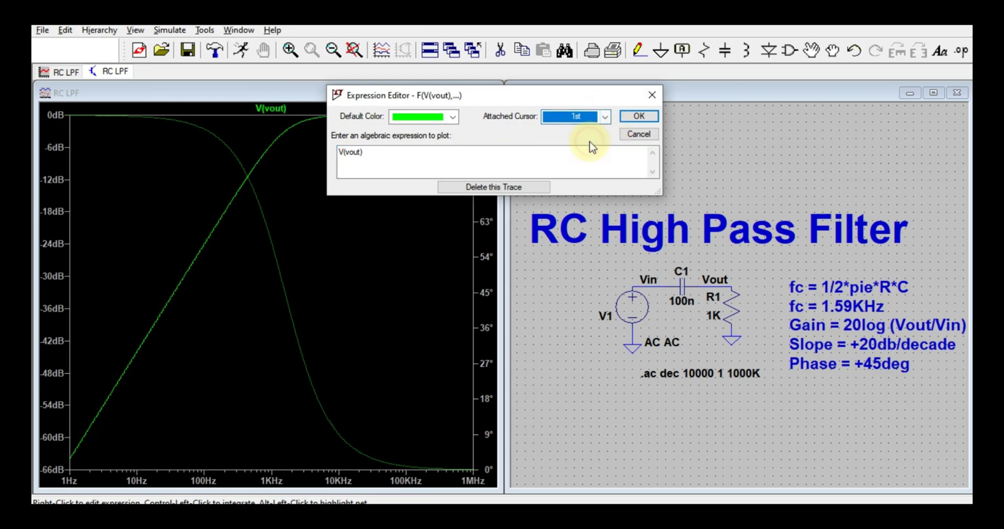
left_click(639, 118)
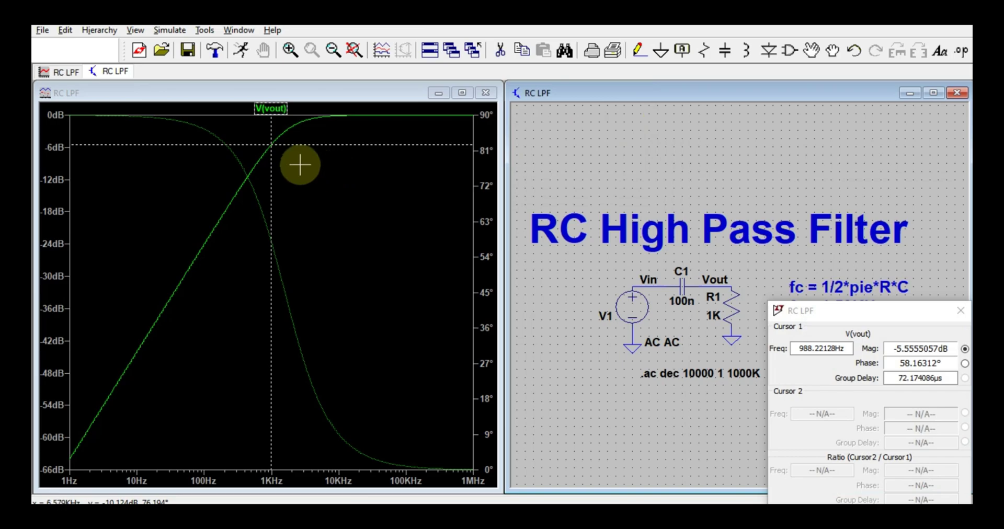
left_click_drag(271, 167, 287, 167)
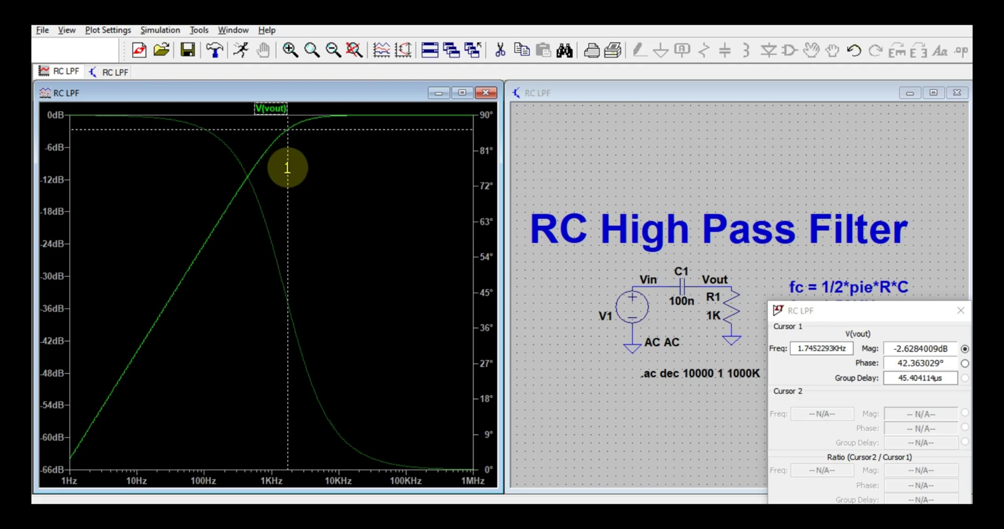
Fine-tune cursor 1 on the V(vout) trace to the cutoff frequency, about 1.59 kHz.
left_click_drag(287, 168, 283, 168)
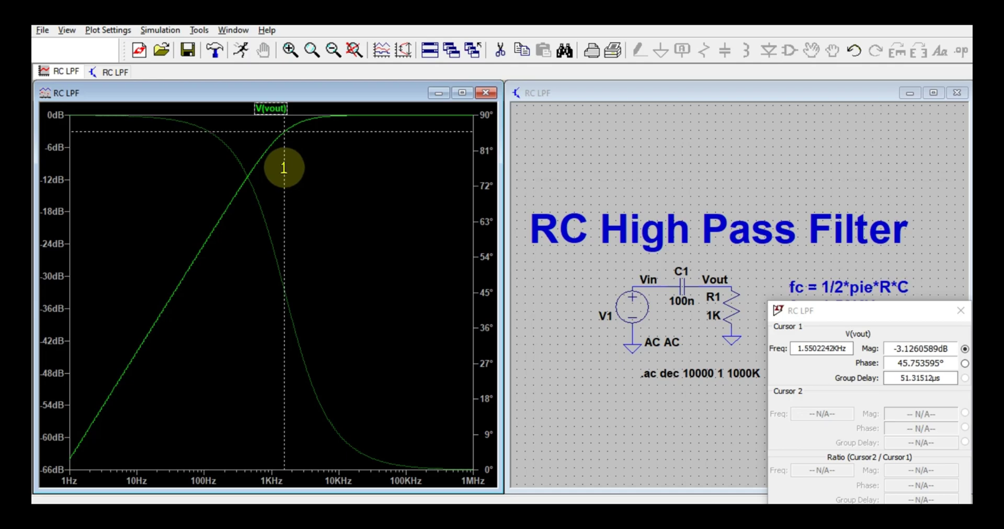
left_click_drag(283, 168, 286, 168)
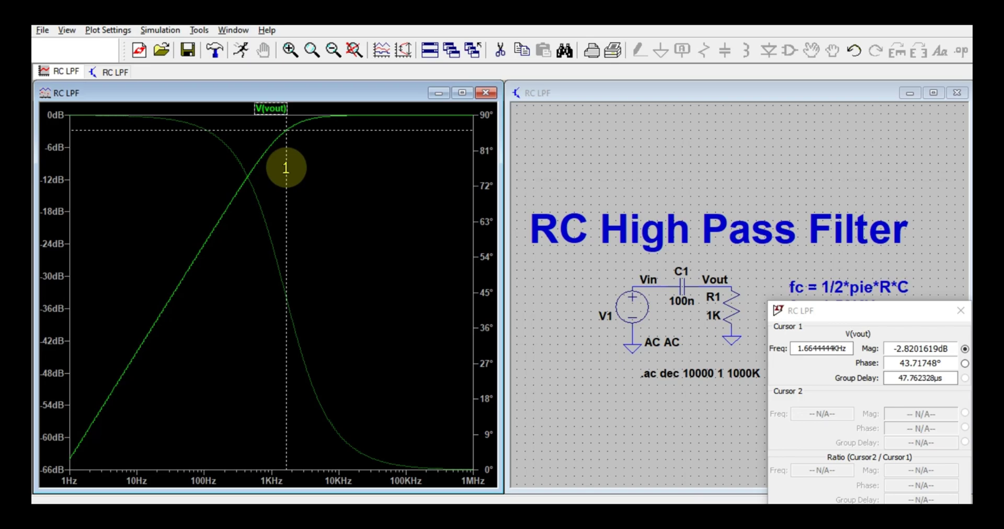
left_click_drag(285, 168, 284, 168)
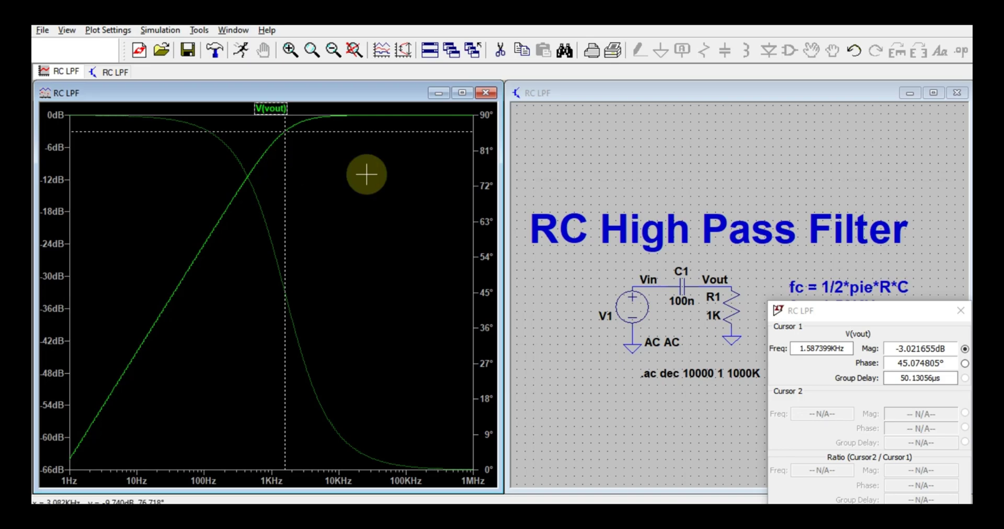
Examine the magnitude in the cursor readout and reposition the readout window clear of the plot and the filter formulas.
left_click_drag(878, 310, 442, 175)
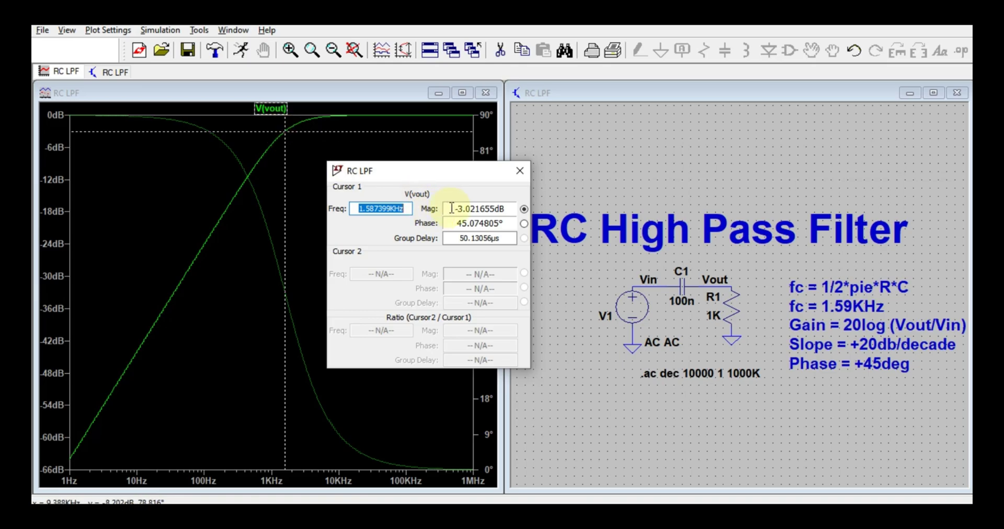
left_click_drag(452, 208, 506, 209)
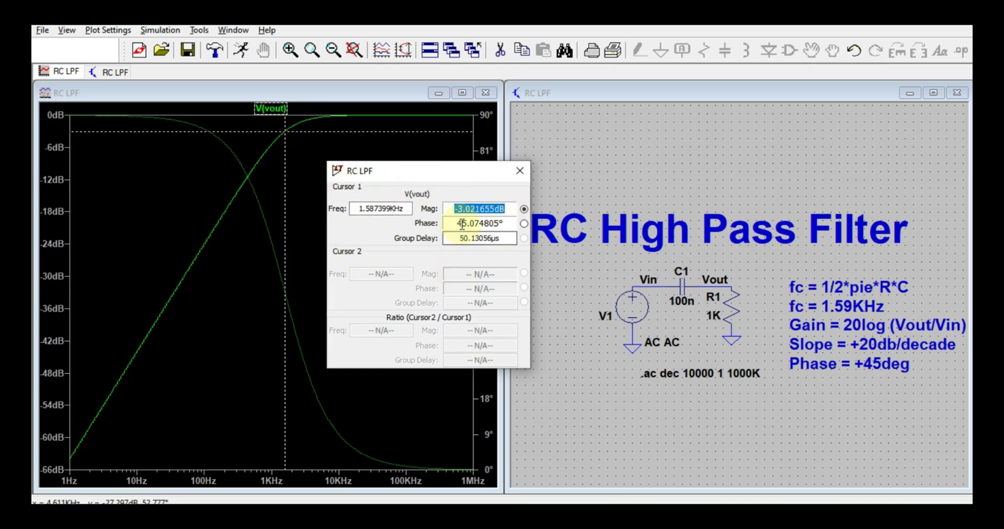
left_click_drag(434, 177, 634, 99)
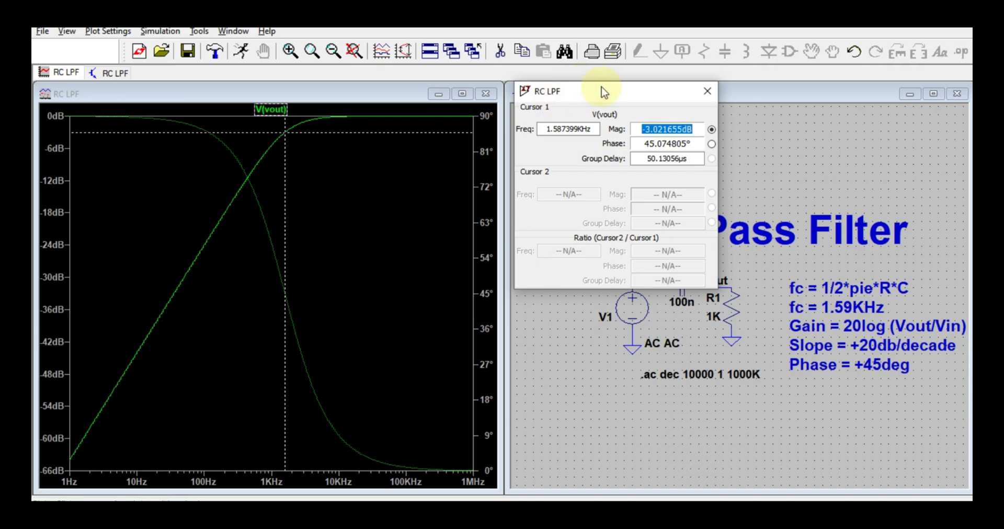
left_click_drag(600, 88, 601, 87)
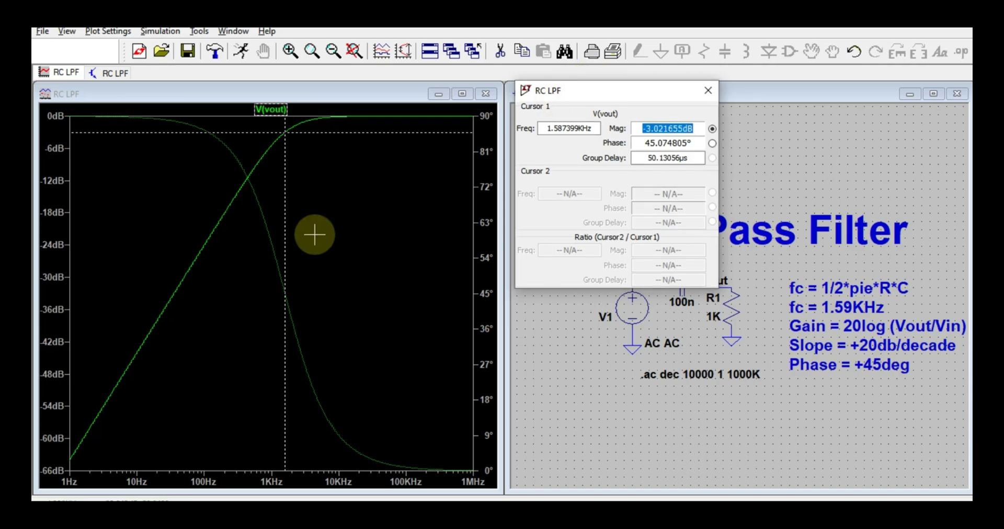